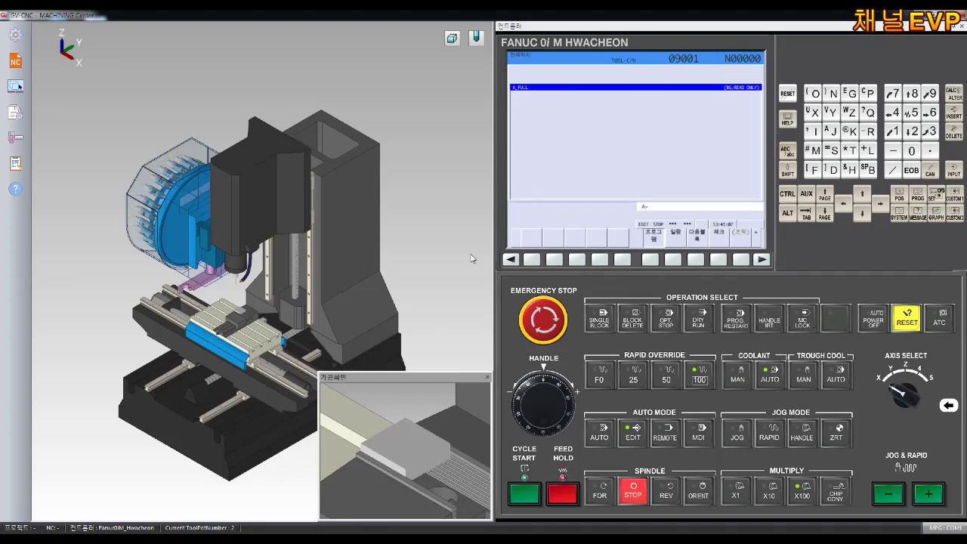
# Recolour tools 1 and 2, giving tool 2 (6 mm ball end mill) a light-green cutting colour.
pyautogui.click(15, 34)
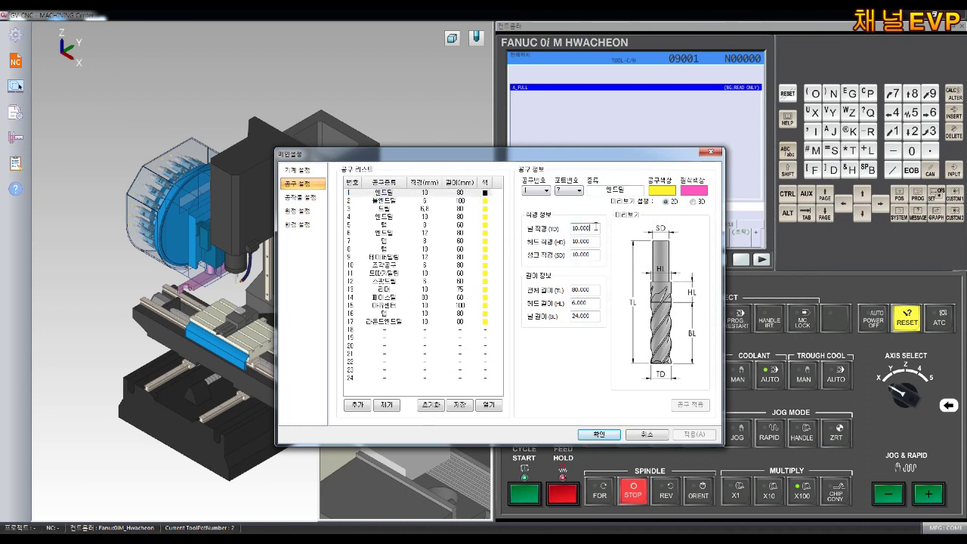
pyautogui.click(693, 195)
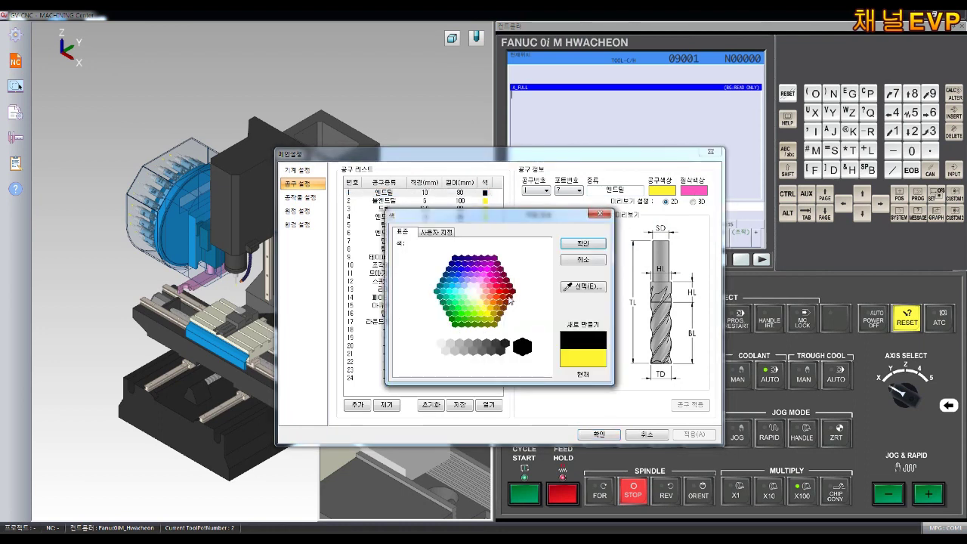
pyautogui.click(582, 245)
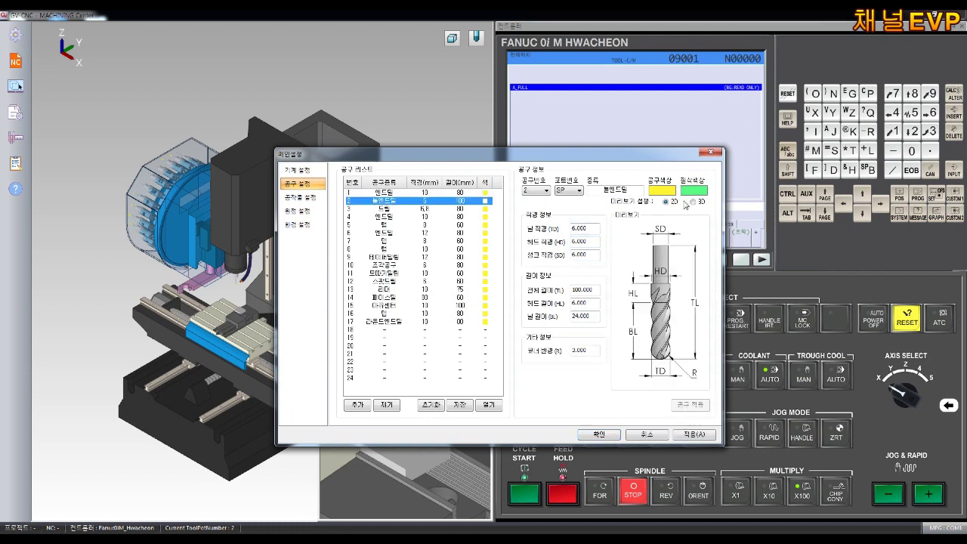
pyautogui.click(662, 190)
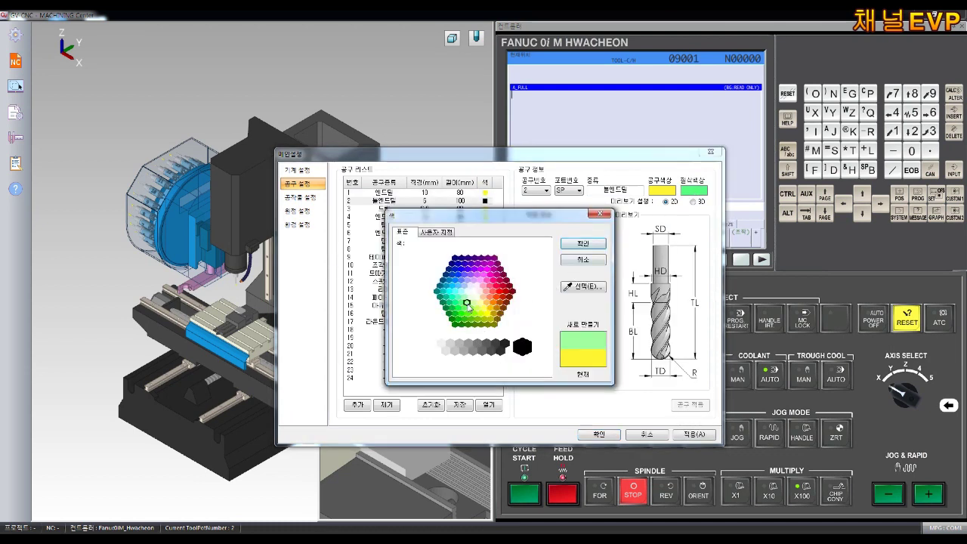
pyautogui.click(597, 242)
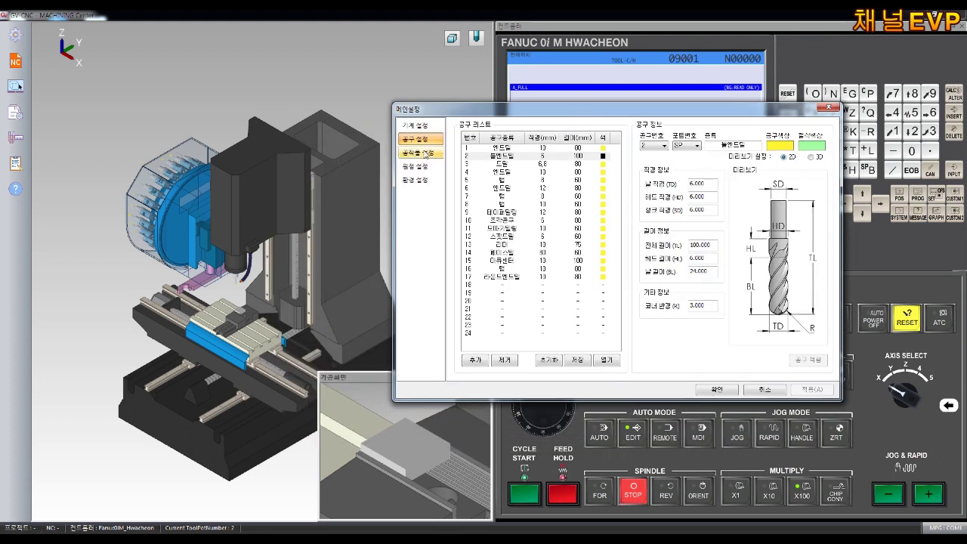
pyautogui.click(421, 152)
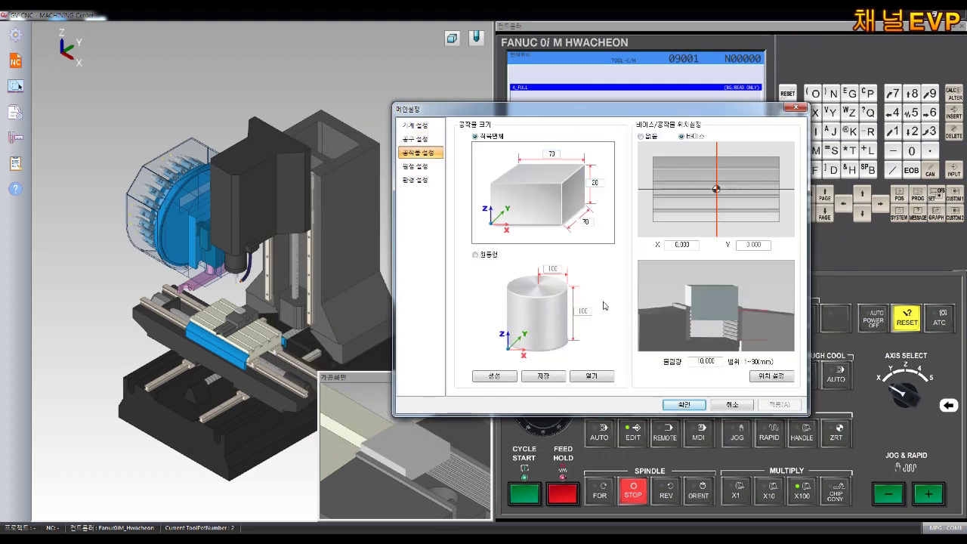
# Create the 70×70×20 block in the vise, set the G54 origin at its top corner, and close settings.
pyautogui.click(497, 378)
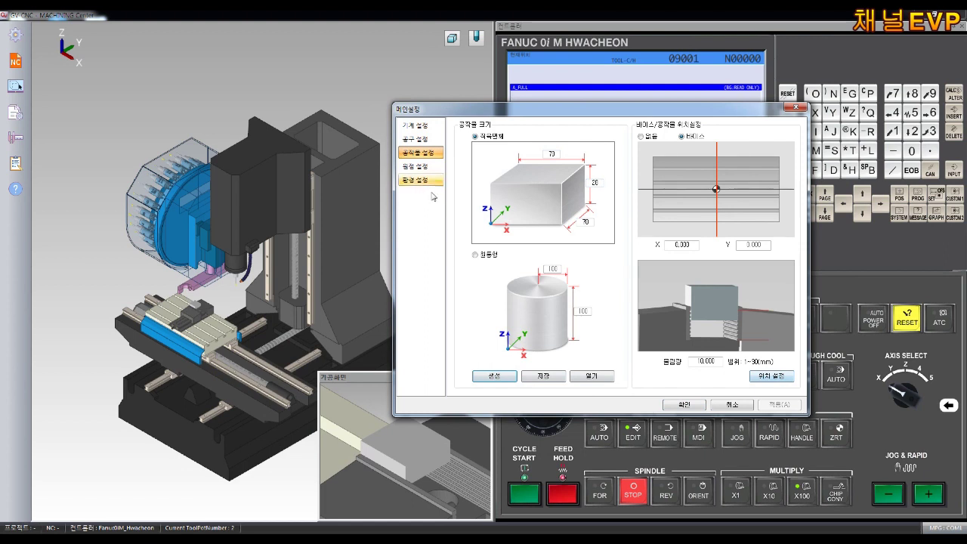
pyautogui.click(415, 167)
pyautogui.click(487, 186)
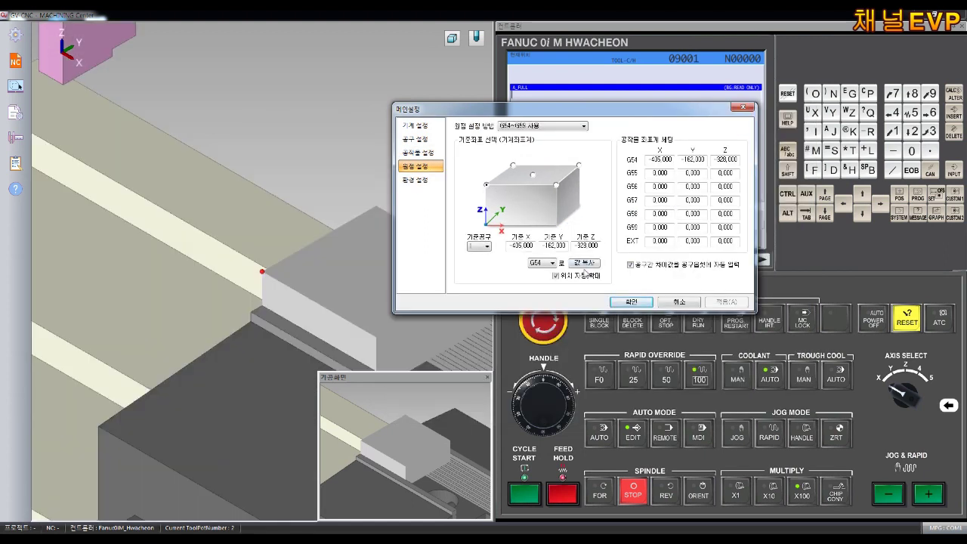
pyautogui.click(633, 302)
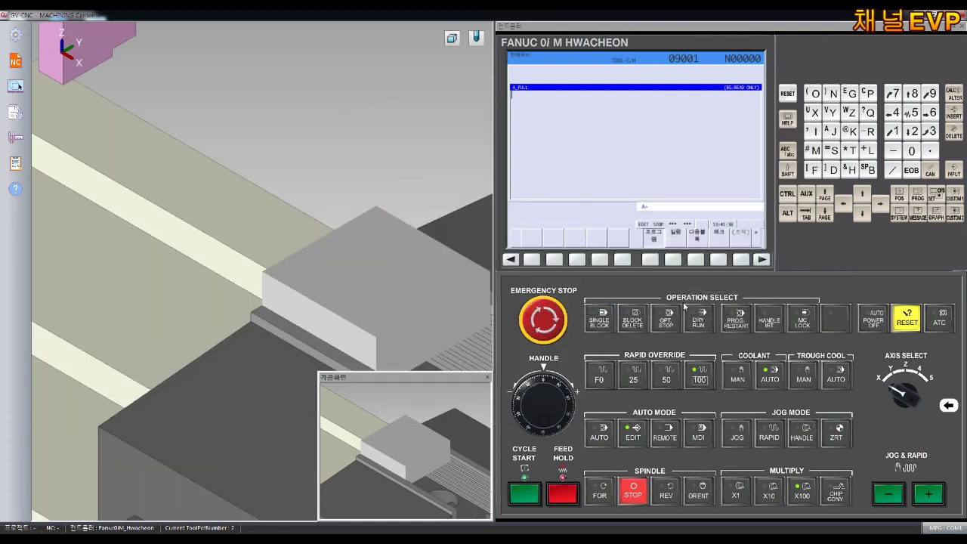
pyautogui.scroll(-3, 438, 308)
# Load the A-16 NC program, with the file dialog set to list All Files.
pyautogui.moveTo(410, 315); pyautogui.dragTo(307, 313, button='middle')
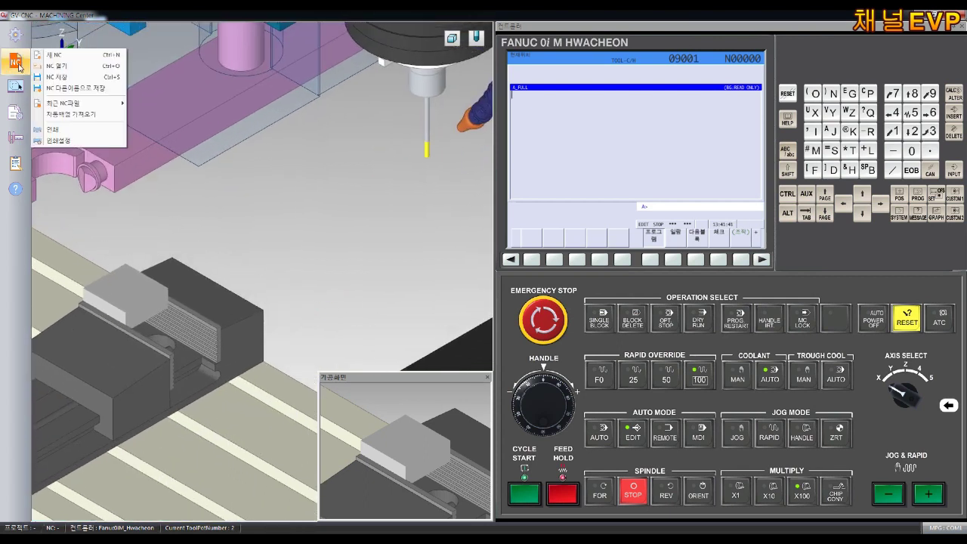
pyautogui.click(59, 67)
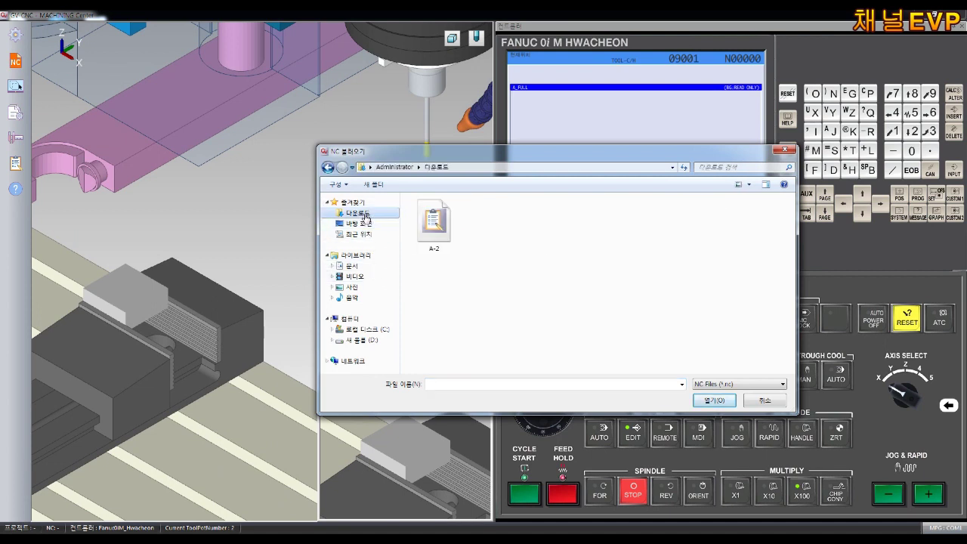
pyautogui.click(709, 385)
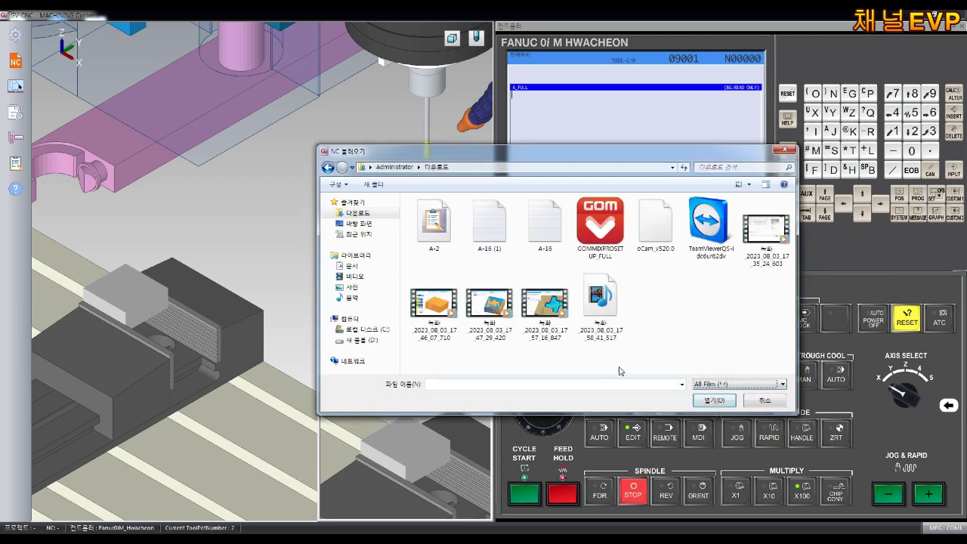
pyautogui.doubleClick(532, 228)
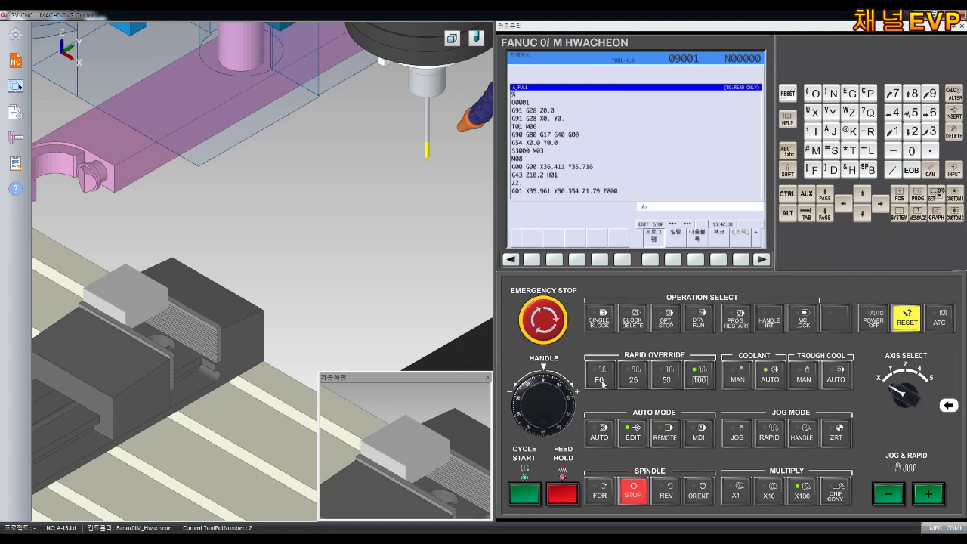
# Show the position coordinates and program check view for program O0001.
pyautogui.click(724, 260)
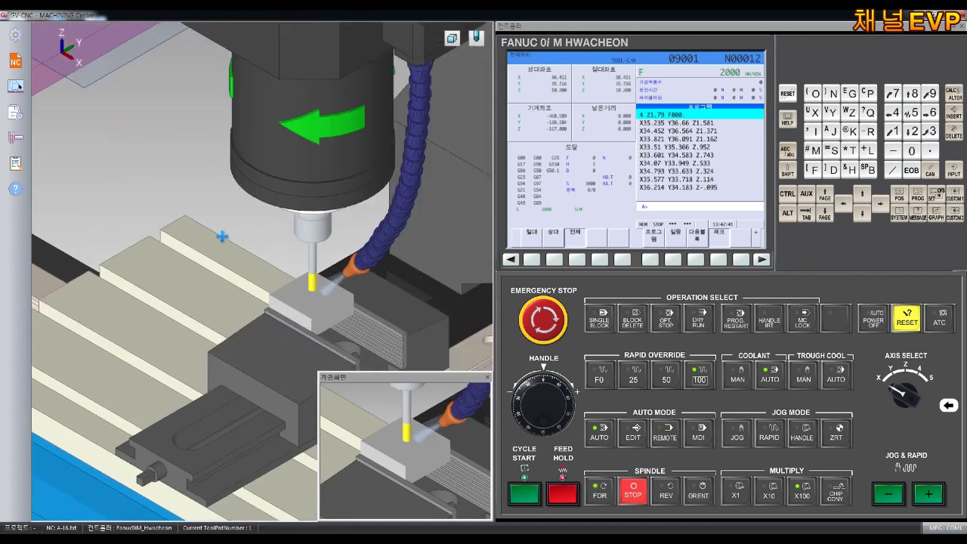
# Zoom in on the block while the purple cross-shaped outline is being cut.
pyautogui.scroll(1, 280, 308)
pyautogui.scroll(1, 279, 305)
pyautogui.scroll(1, 280, 306)
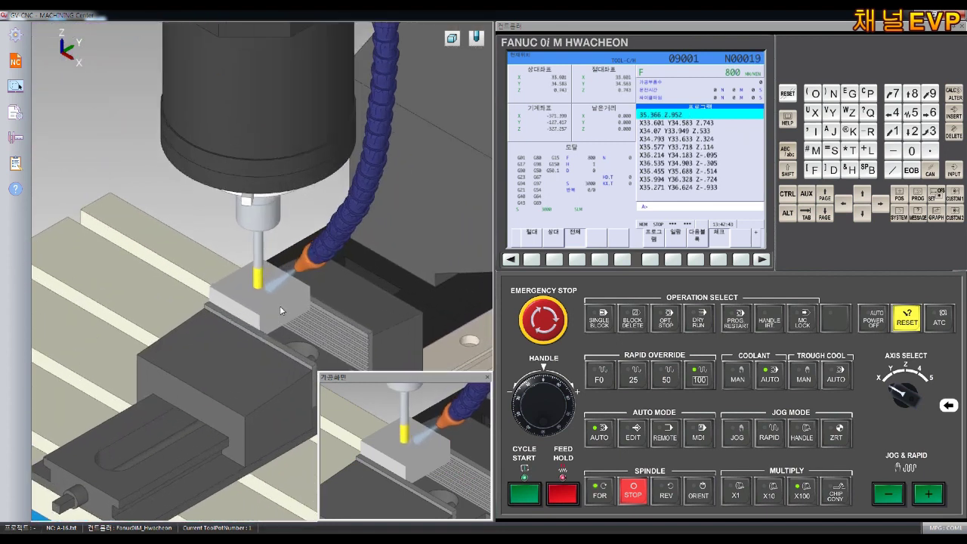
pyautogui.scroll(2, 279, 305)
pyautogui.scroll(1, 282, 317)
pyautogui.scroll(1, 280, 322)
pyautogui.scroll(1, 281, 320)
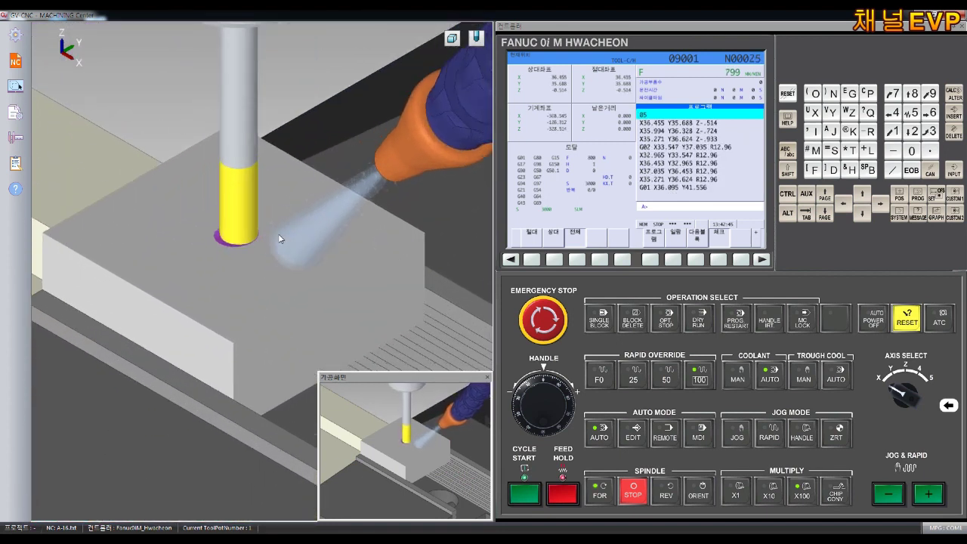
pyautogui.scroll(1, 277, 242)
pyautogui.scroll(1, 279, 236)
pyautogui.scroll(1, 295, 243)
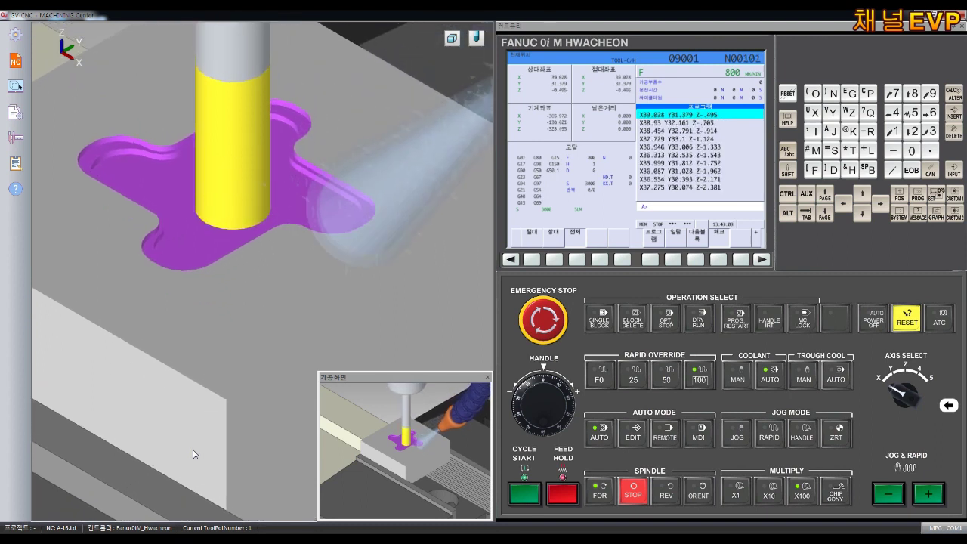
pyautogui.scroll(3, 263, 231)
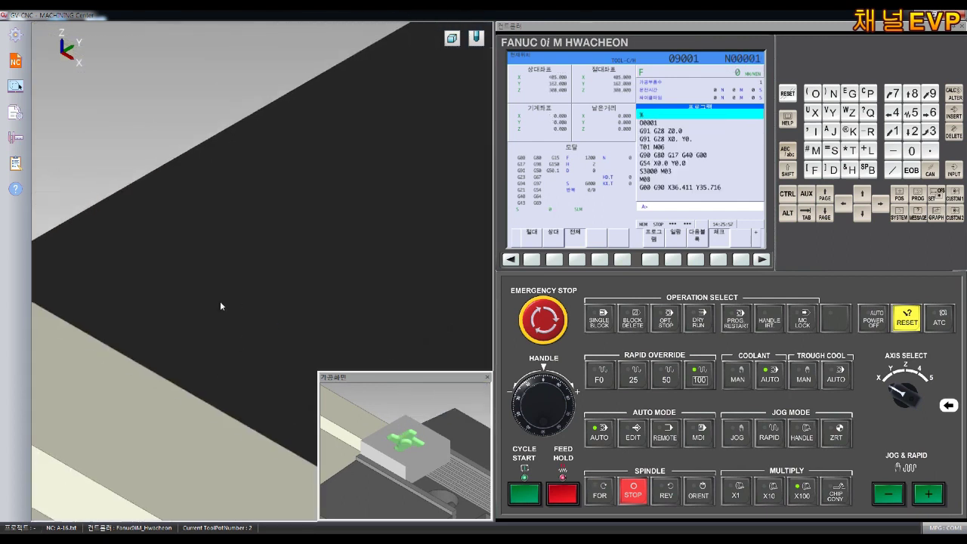
# Zoom in on the finished green cross-shaped part with its raised circular boss.
pyautogui.scroll(3, 311, 281)
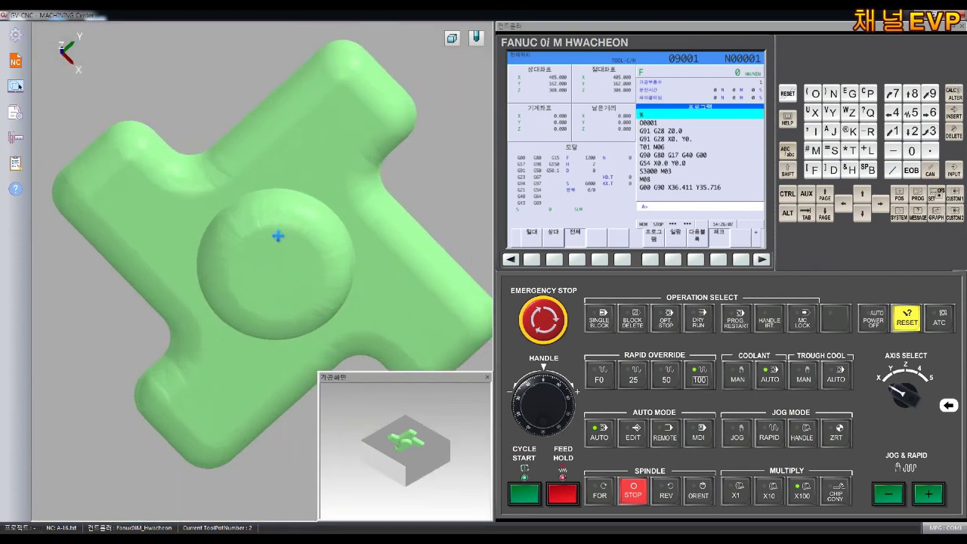